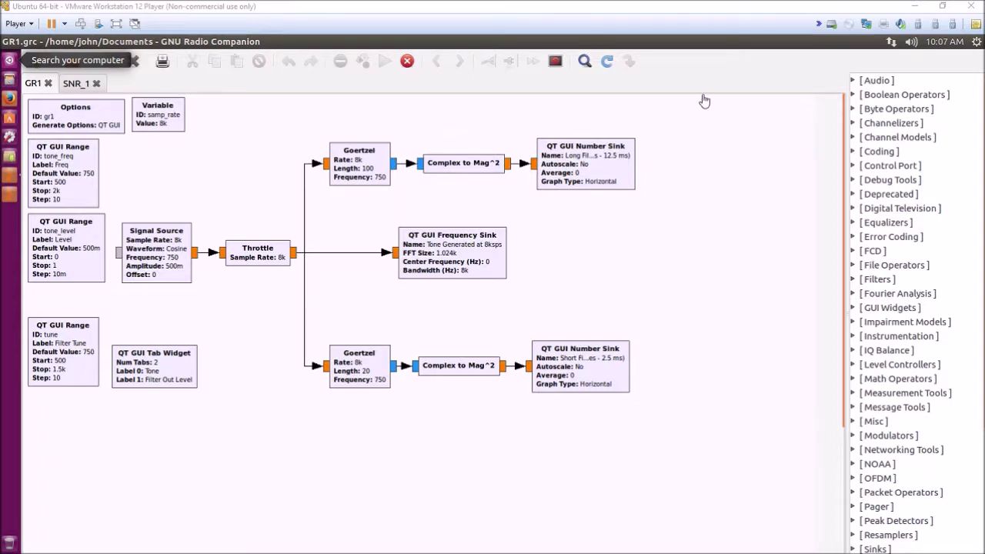
Step: Switch to Firefox to show the Morse decoder article's Goertzel filter section in reader view
left_click(10, 100)
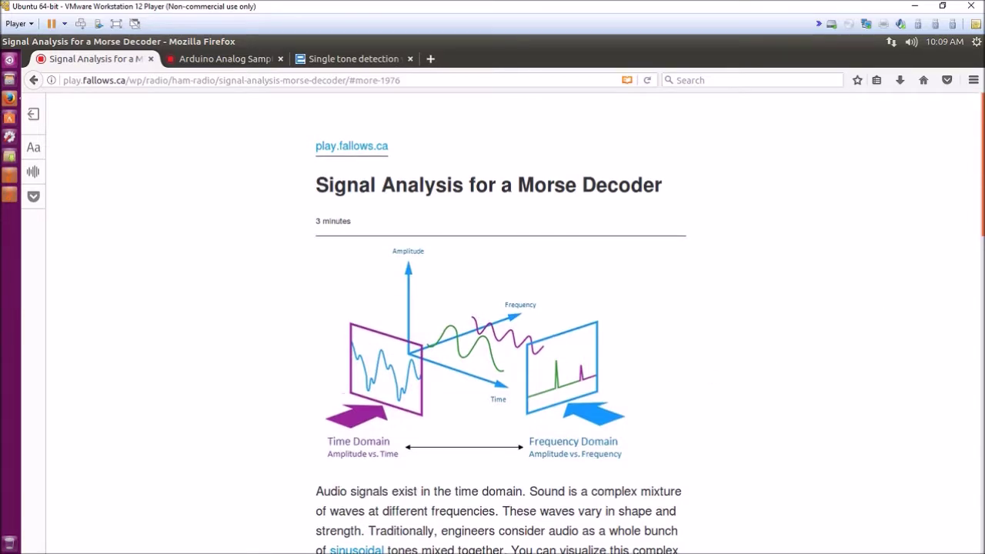
Step: Scroll to the Goertzel Filter code sample, then switch to the Goertzel single-tone detection article
scroll(500, 323, "down", 15)
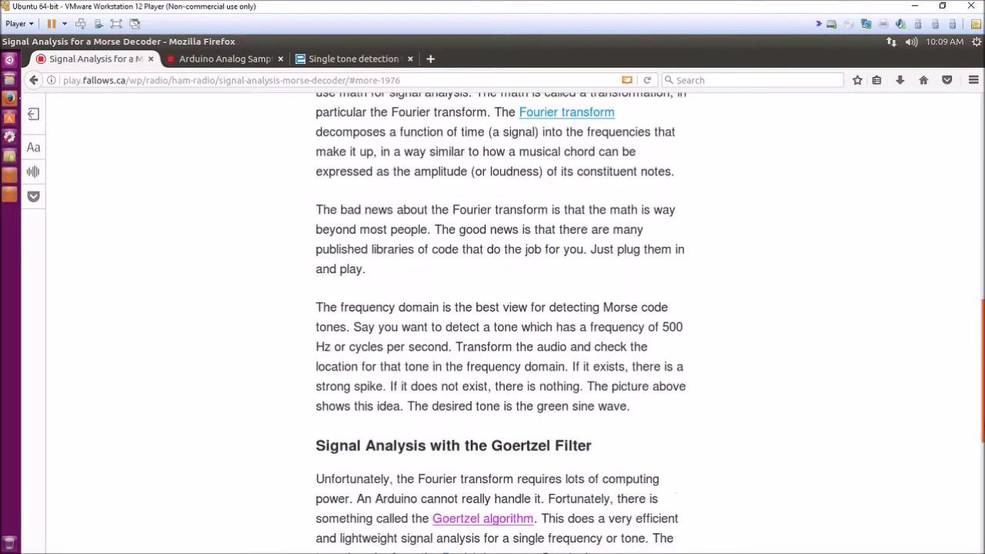
scroll(546, 317, "up", 1)
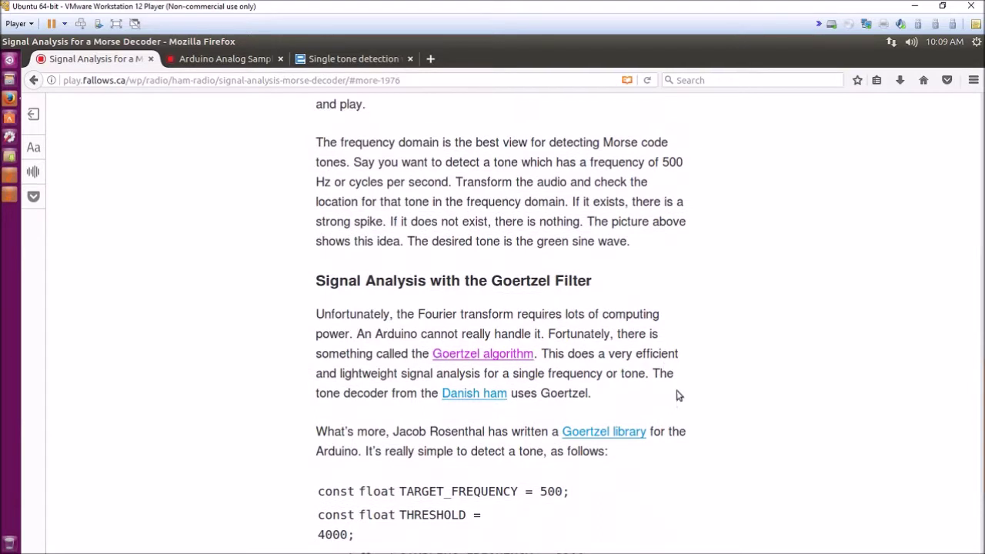
scroll(681, 414, "down", 2)
scroll(681, 414, "down", 1)
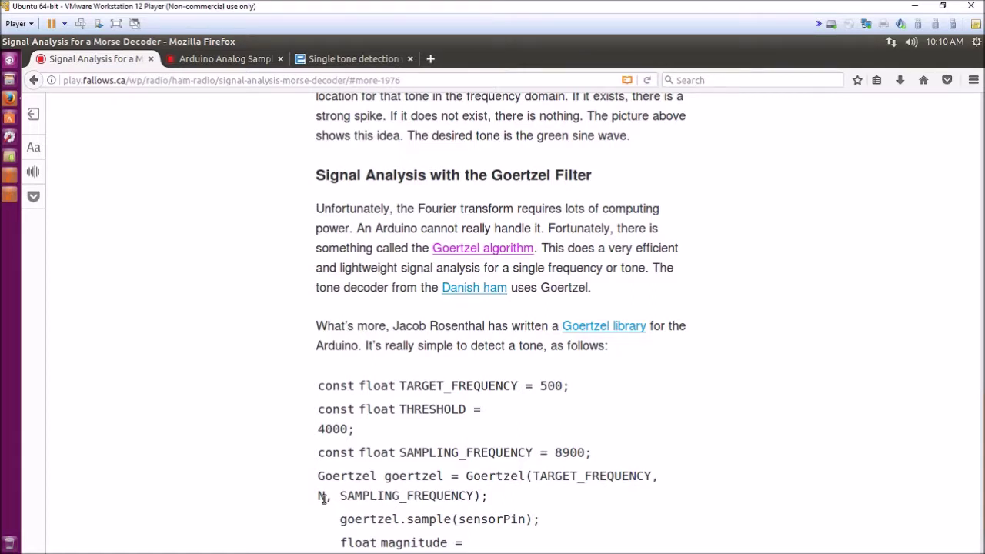
left_click(359, 60)
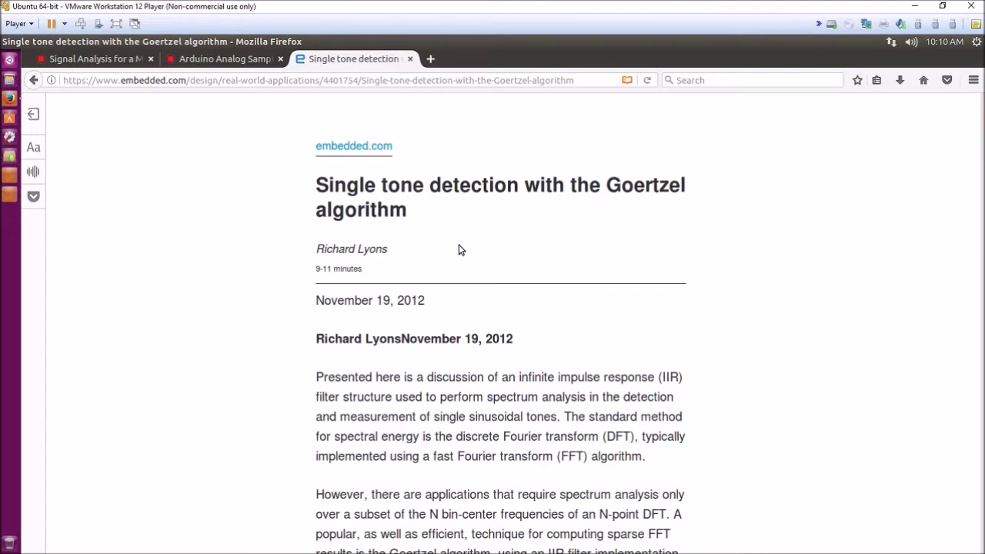
Step: Drag down to Table 13–4 and the Figure 13–45 frequency magnitude response
mouse_move(982, 114)
left_click_drag(983, 114, 981, 493)
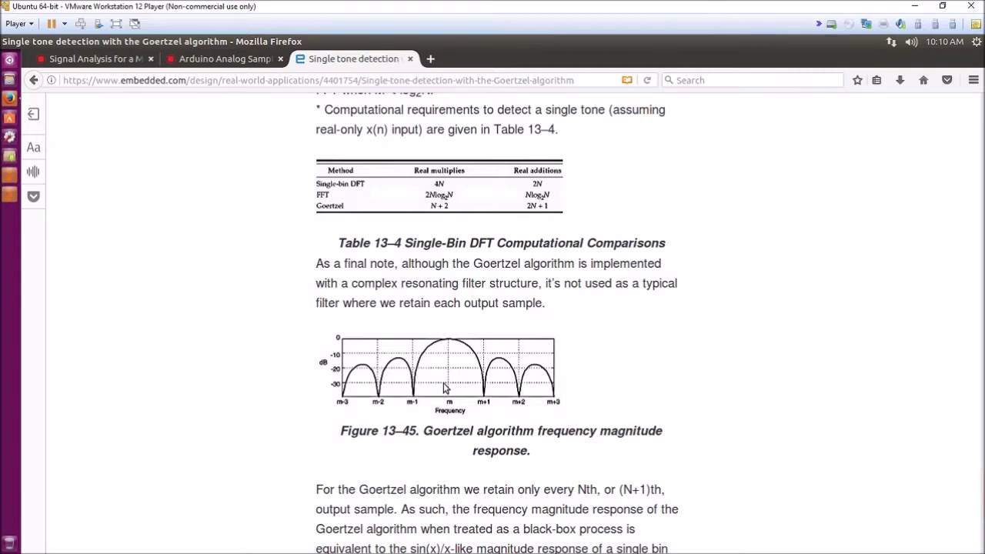
Step: Switch to the Arduino Analog Sampling article and scroll to 'Checking Timing on Arduino Analog Sampling'
left_click(199, 57)
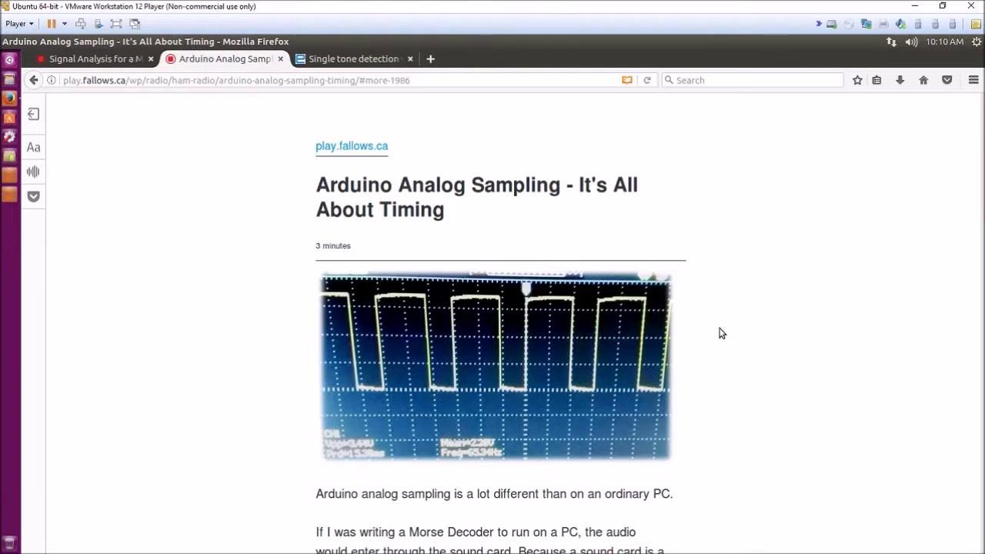
scroll(721, 333, "down", 10)
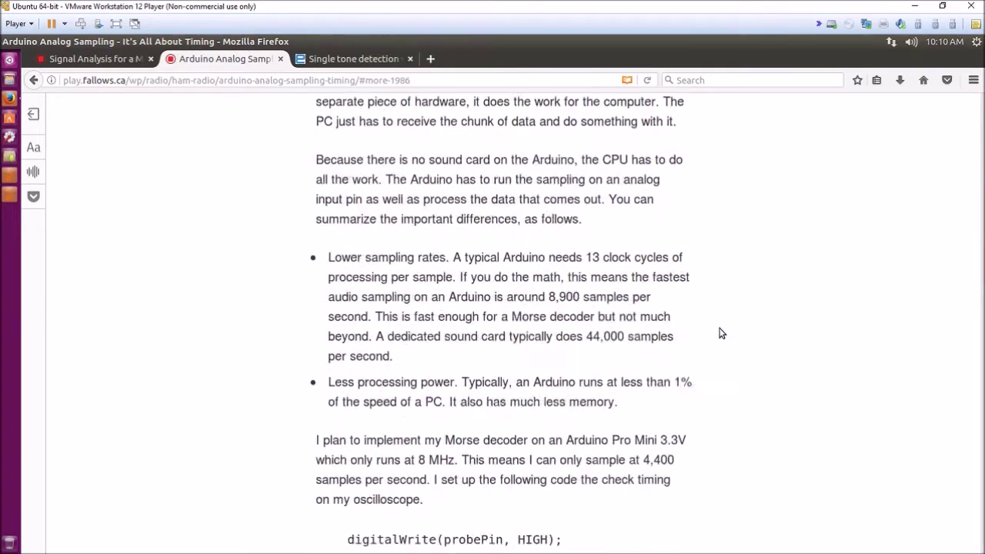
scroll(721, 333, "down", 4)
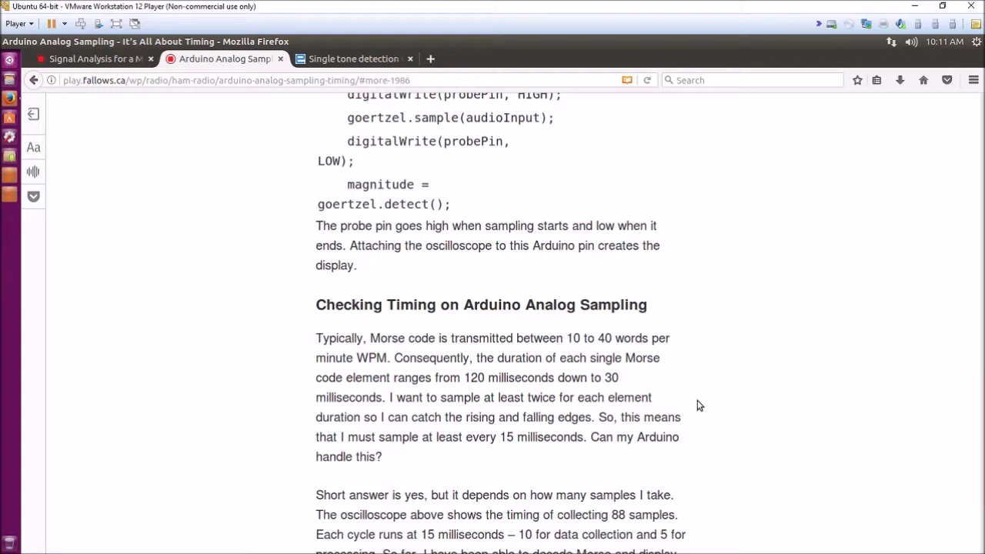
Step: Return to the GR1 flowgraph running a 750 Hz tone, showing filter powers 6.120151 and 6.220004
left_click(9, 184)
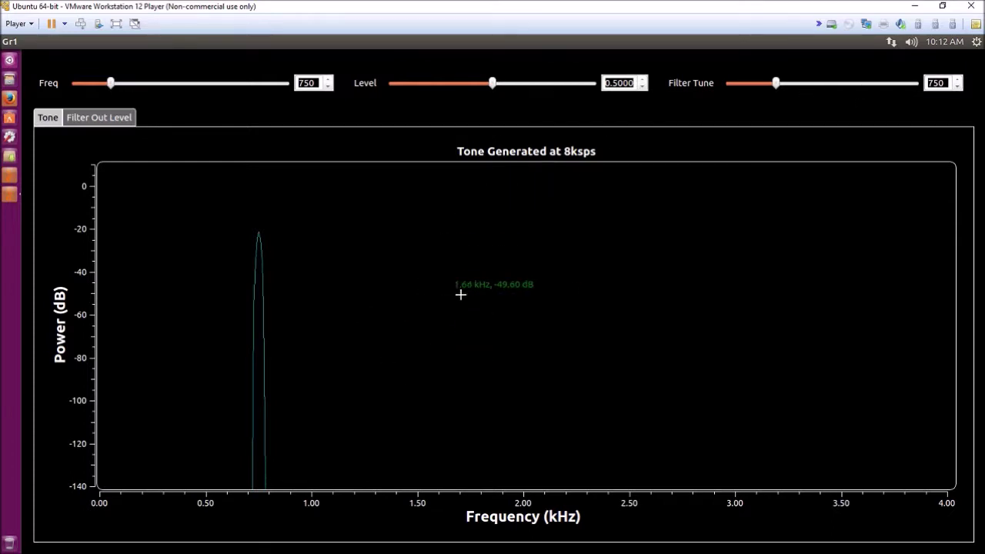
left_click(97, 118)
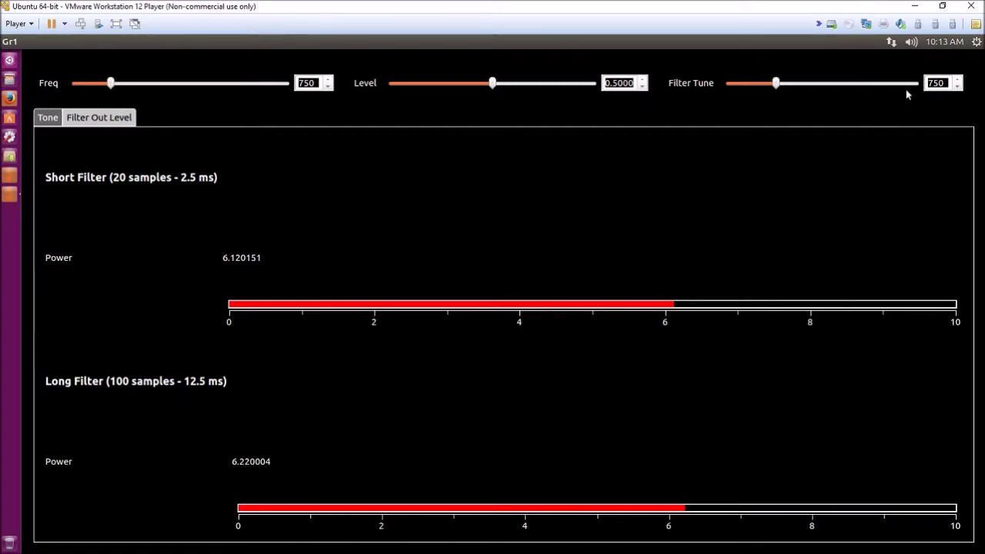
Step: Switch back to the generated tone's spectrum view
left_click(47, 120)
Step: Sweep Filter Tune through 730, 680 and 740, settling at 750, then return to GR1.grc
left_click(86, 120)
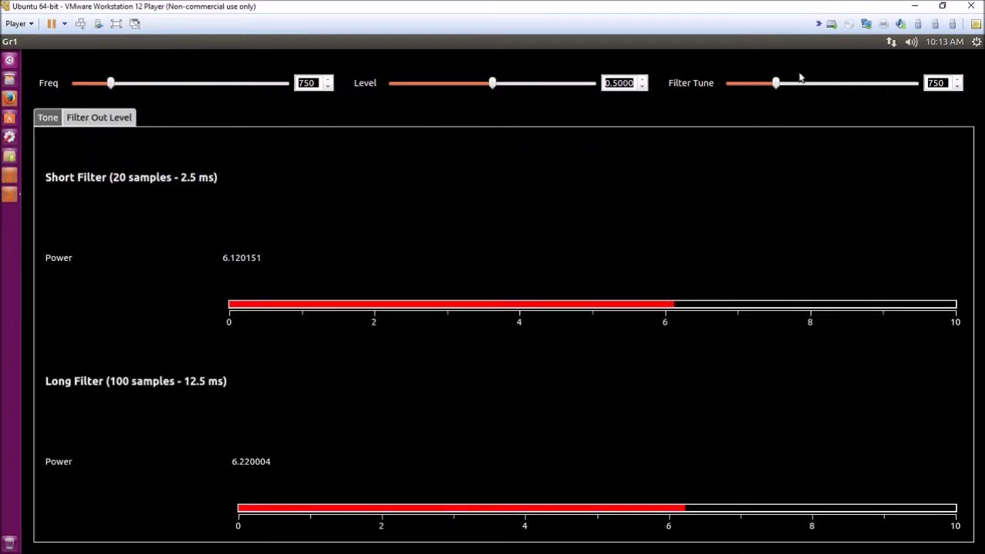
left_click_drag(774, 83, 766, 87)
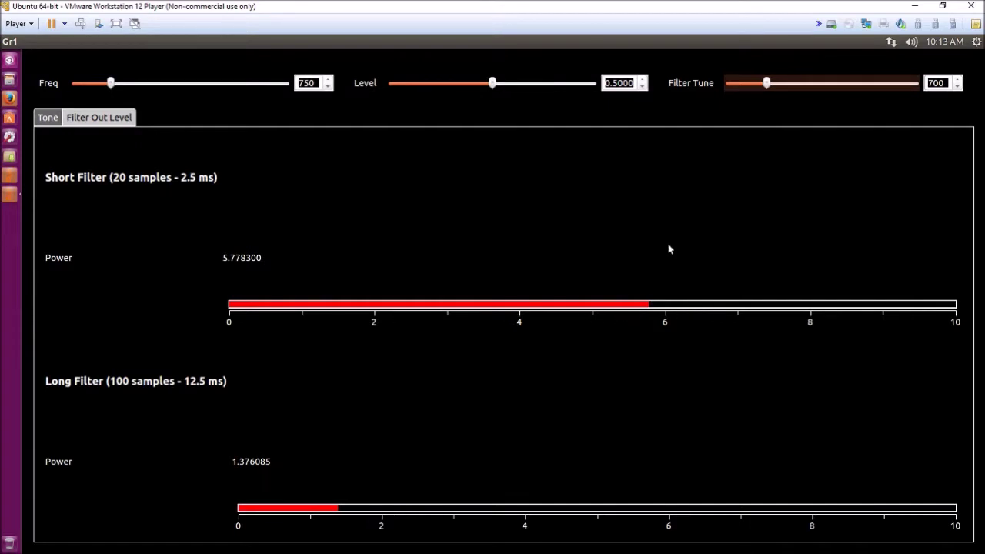
left_click_drag(770, 89, 757, 83)
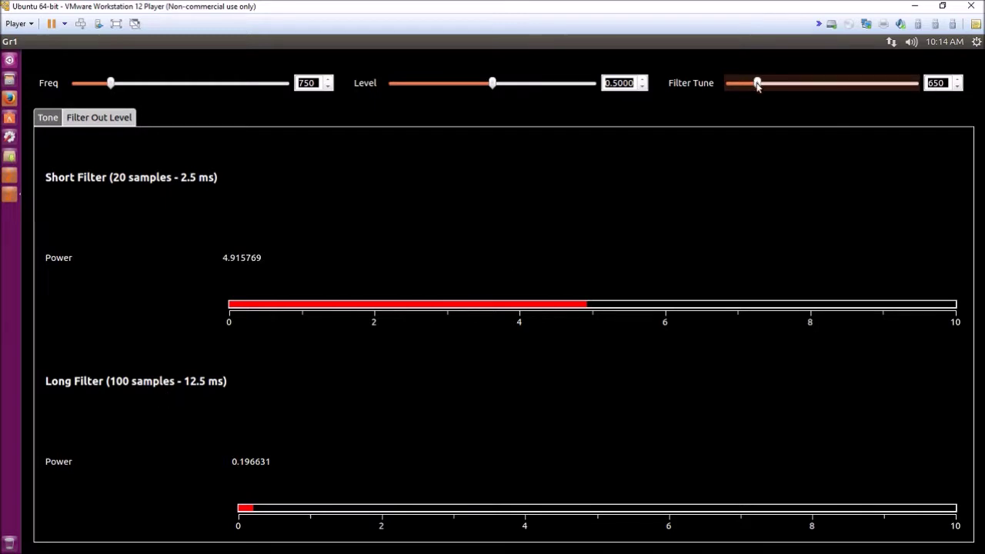
left_click_drag(758, 86, 784, 91)
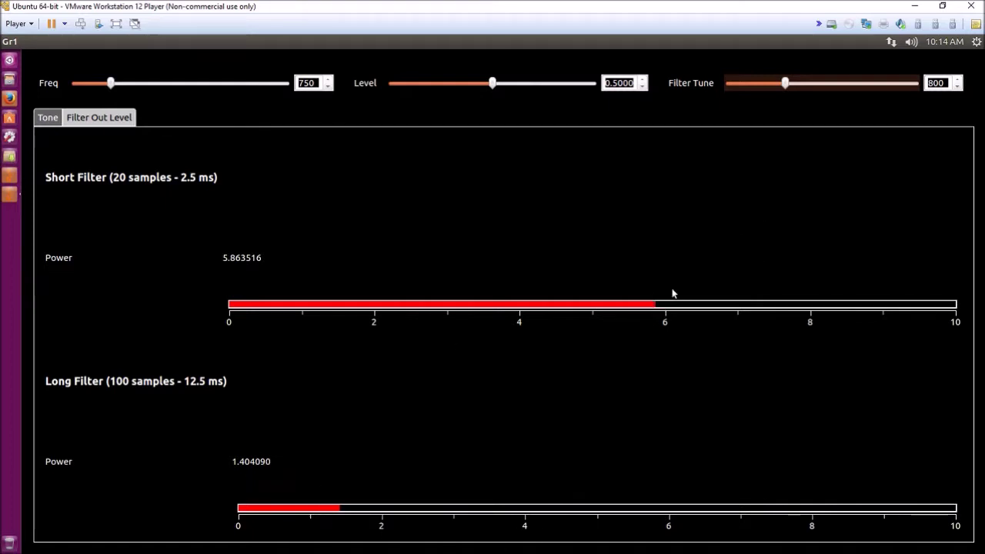
left_click_drag(787, 87, 777, 90)
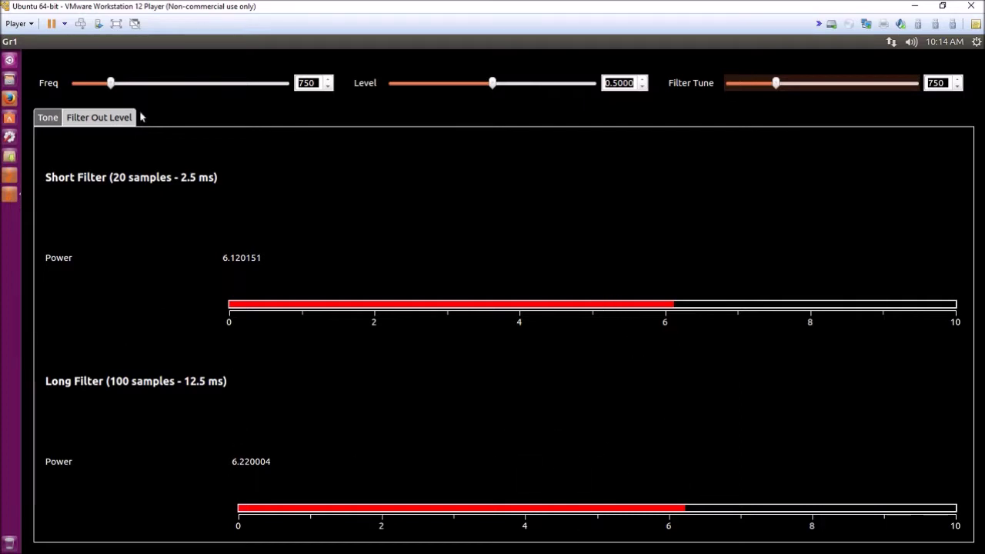
left_click(10, 177)
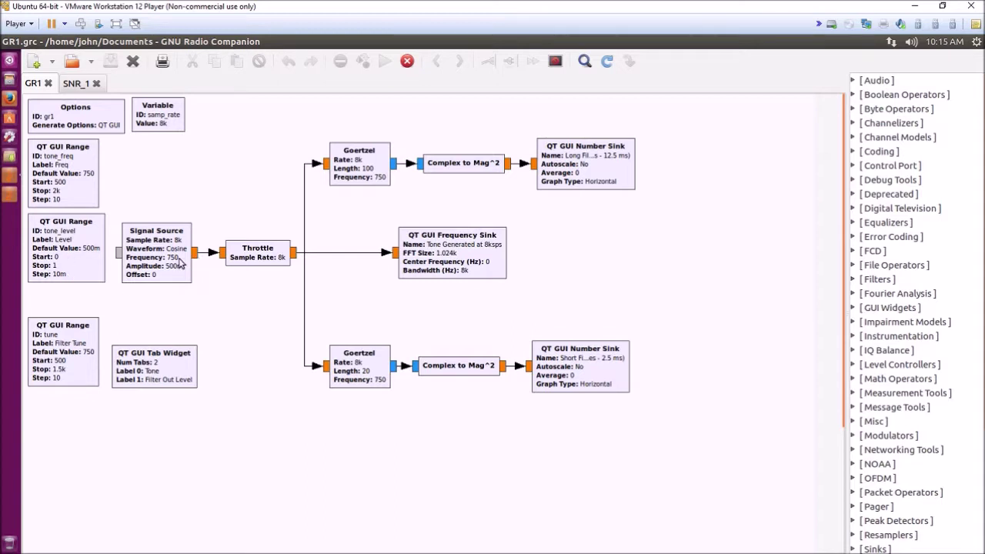
Step: Show the 750 Hz peak on the running Gr1 window's Tone tab, alternating with the GR1.grc editor
left_click(7, 195)
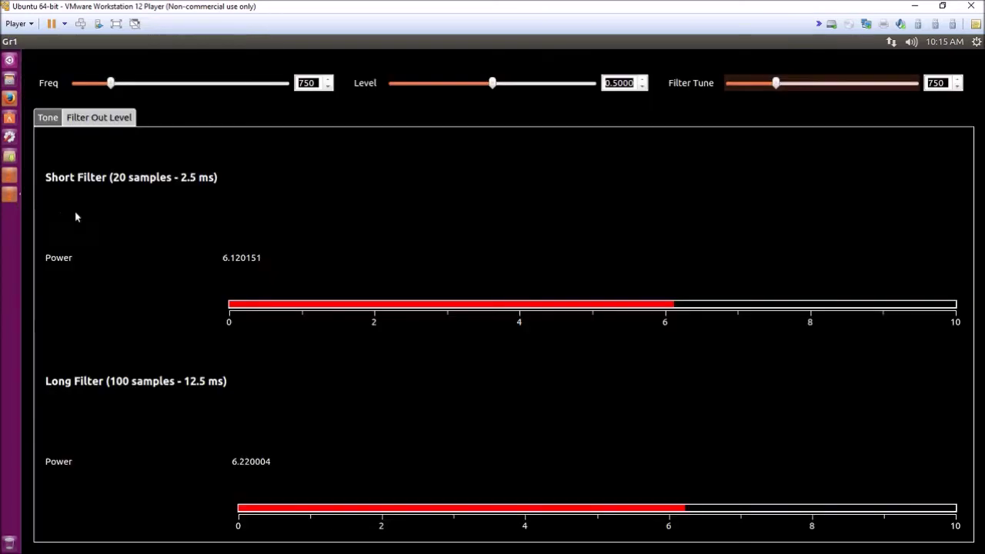
left_click(47, 117)
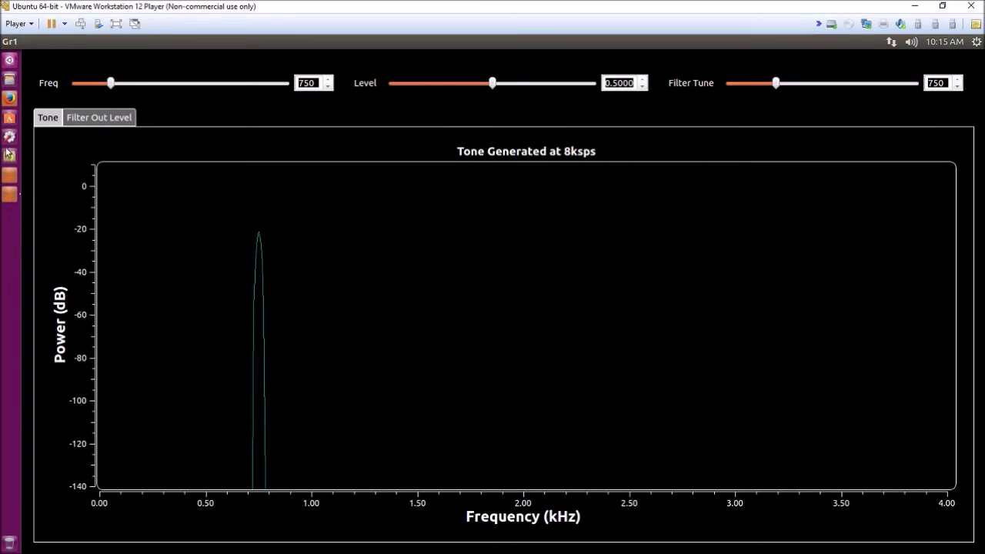
left_click(9, 175)
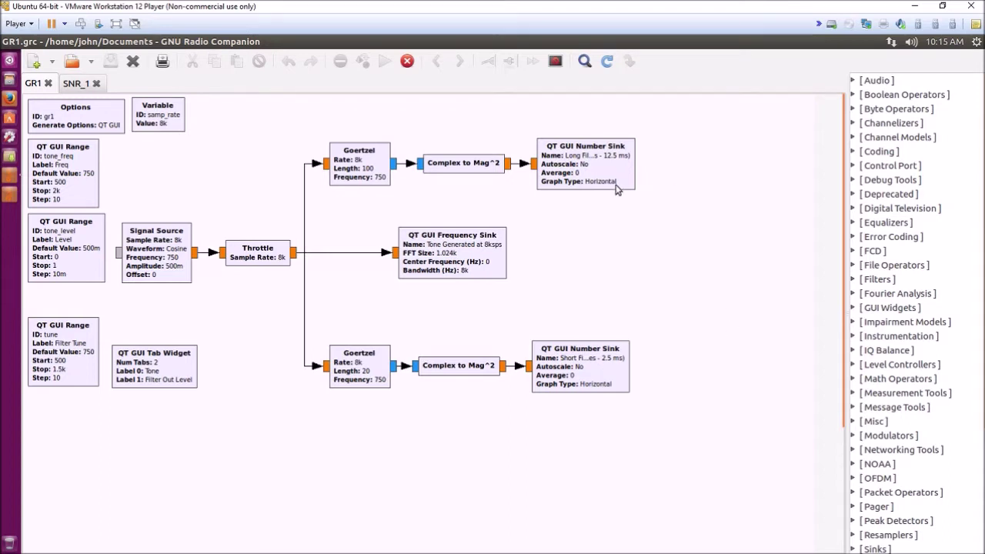
left_click(12, 199)
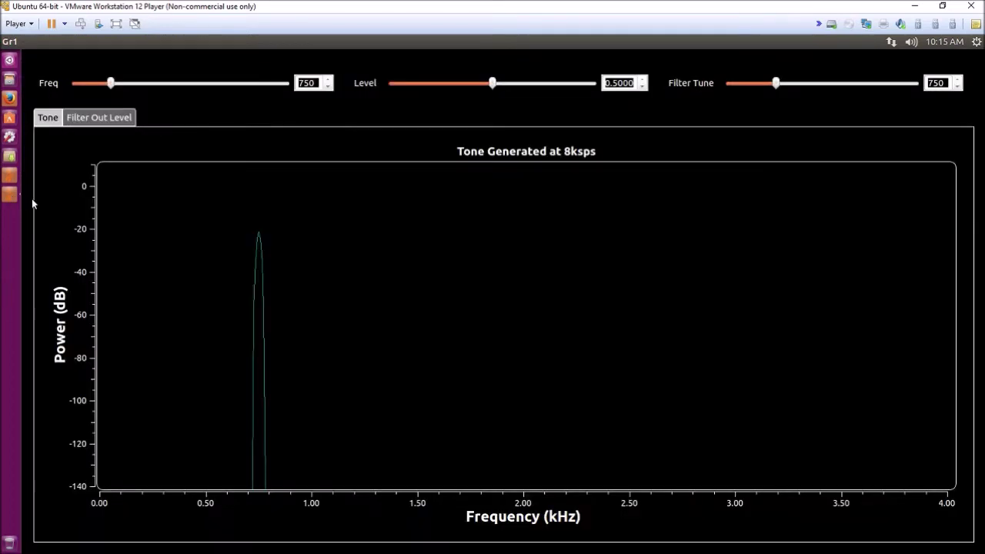
Step: On Filter Out Level, retune the filter to about 700, then 770, comparing the power bars
left_click(112, 119)
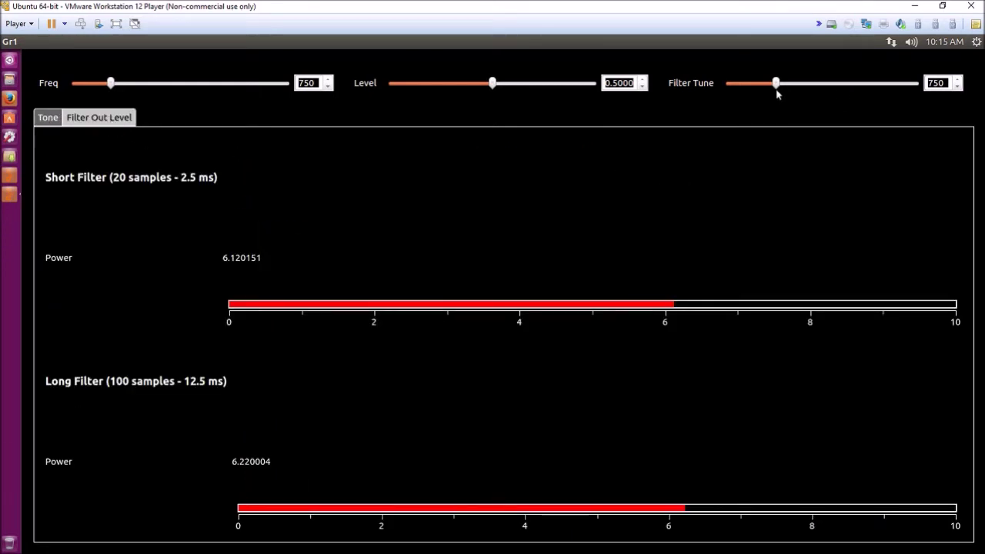
left_click_drag(775, 89, 766, 91)
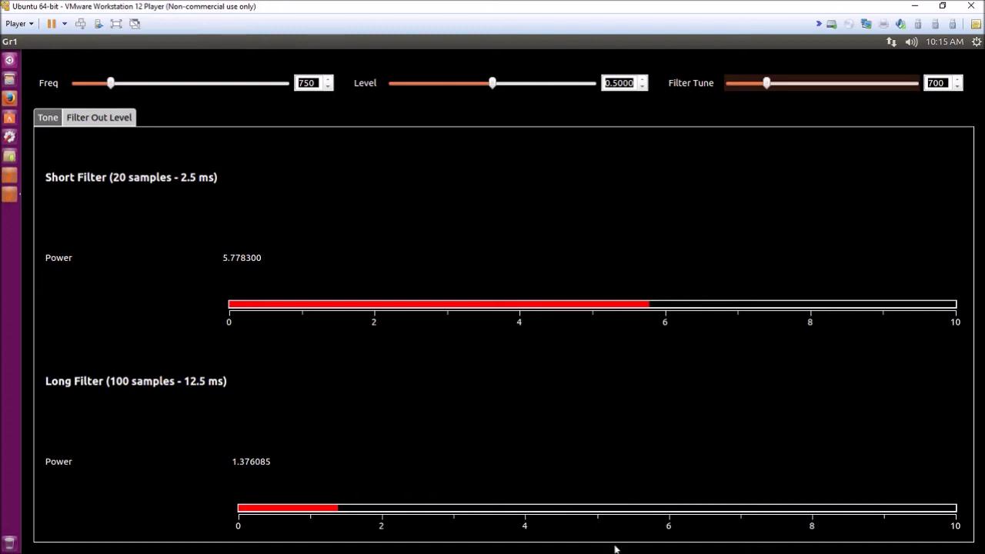
left_click_drag(766, 85, 778, 88)
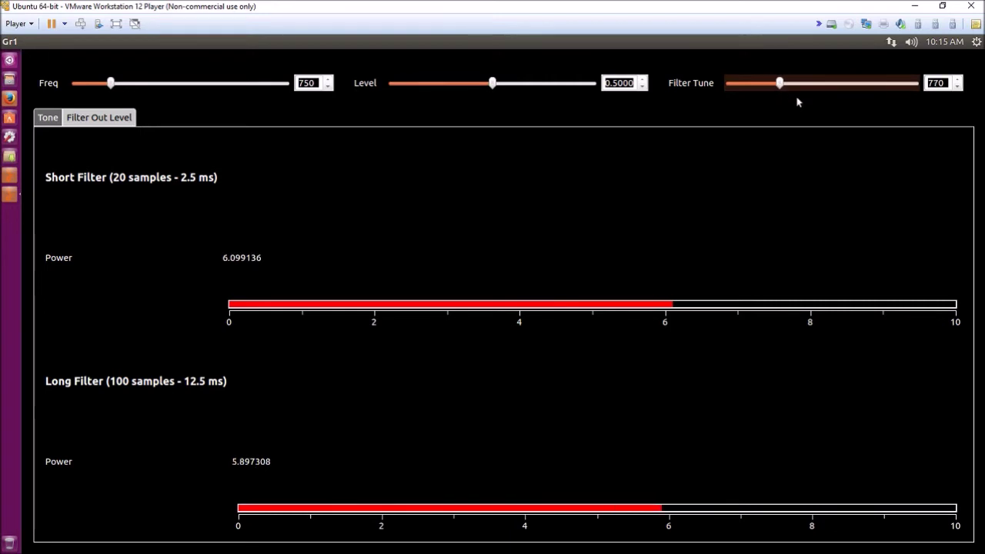
left_click(9, 98)
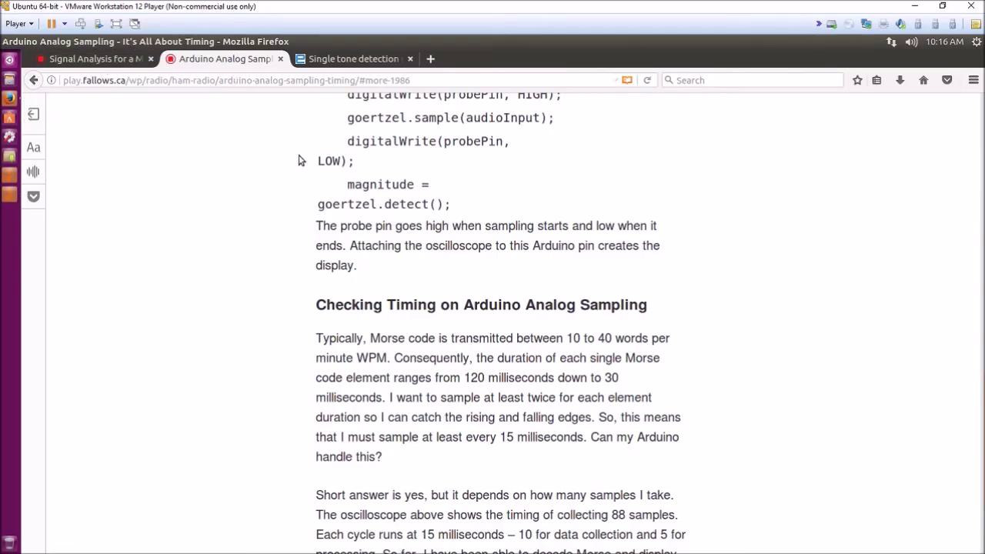
Step: Scroll the Morse Decoder article to its top, then return to Gr1 showing powers 6.089025 and 5.066195
left_click(115, 60)
scroll(523, 324, "up", 15)
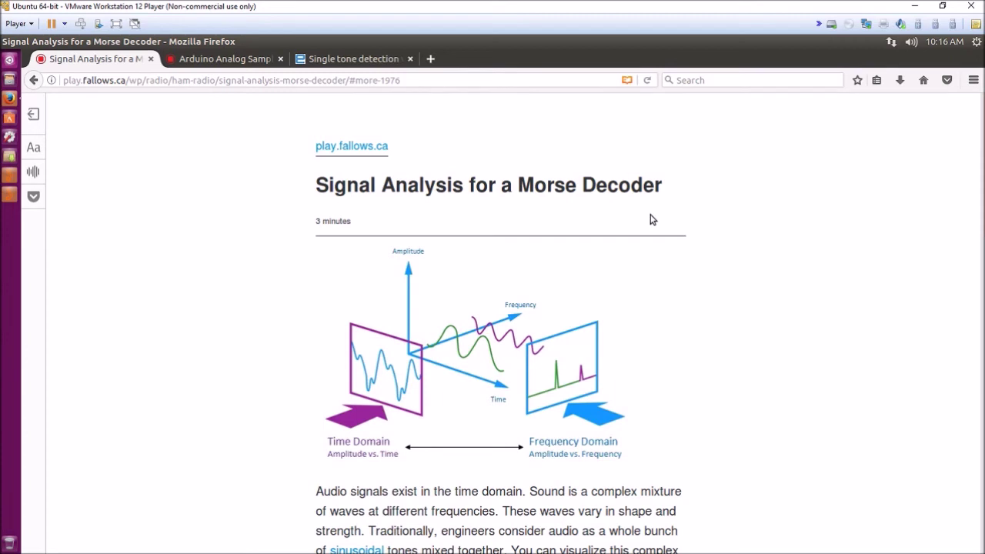
left_click(7, 196)
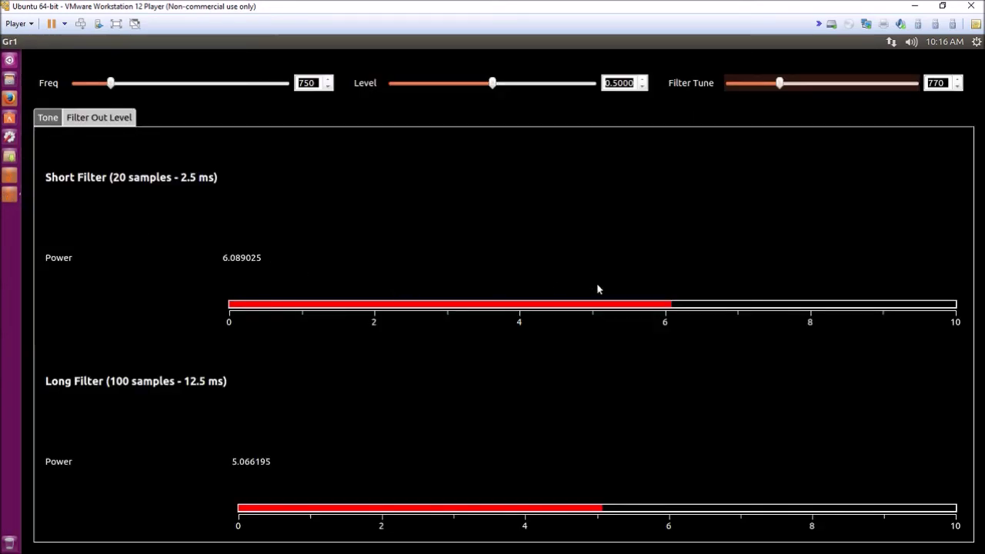